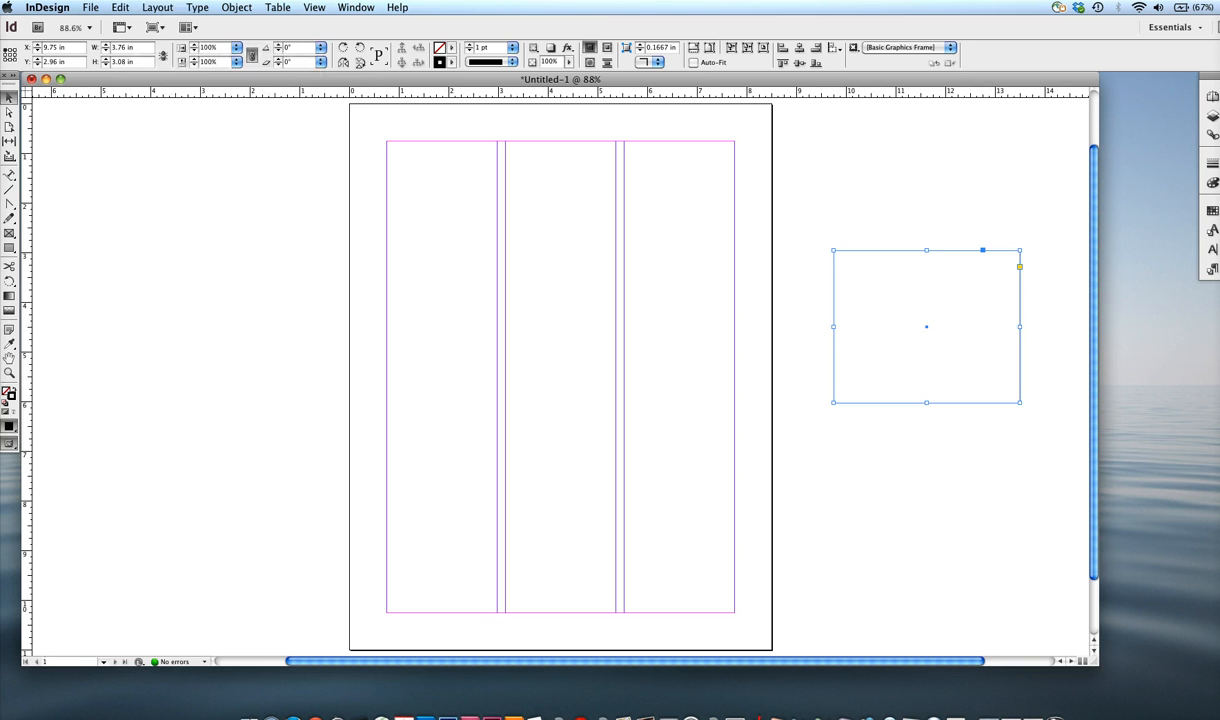
{"action": "left_click", "coordinate": [121, 8]}
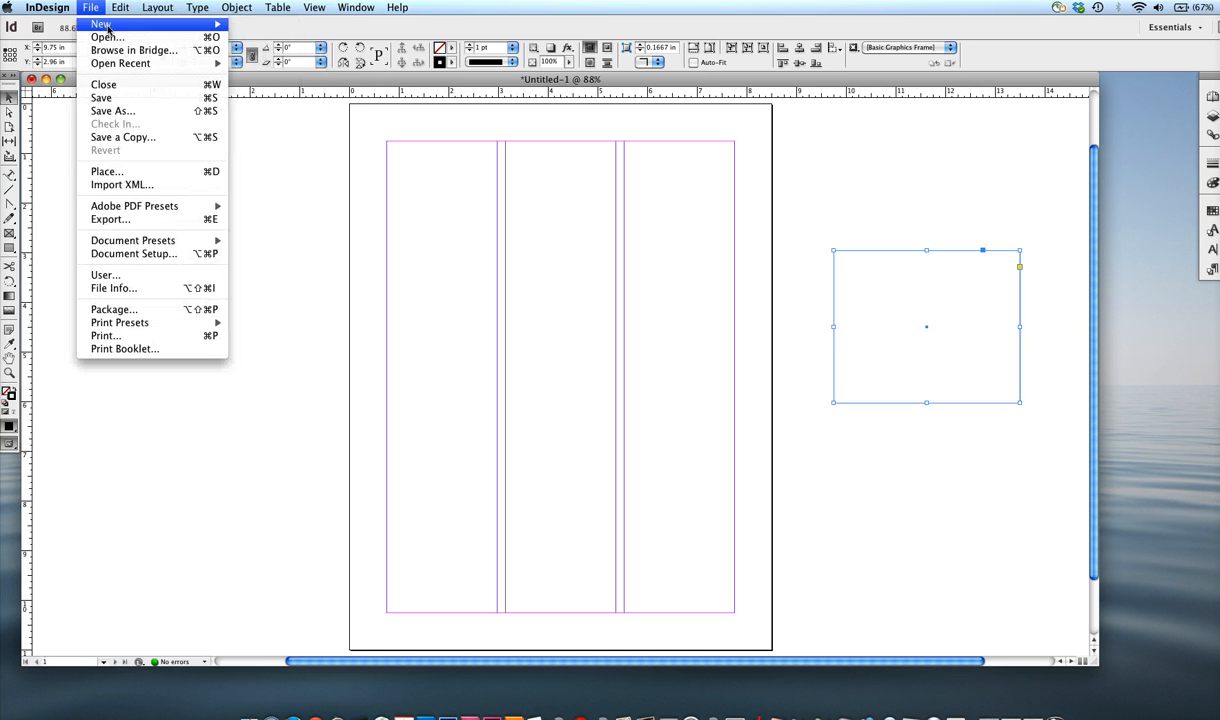
{"action": "mouse_move", "coordinate": [133, 33]}
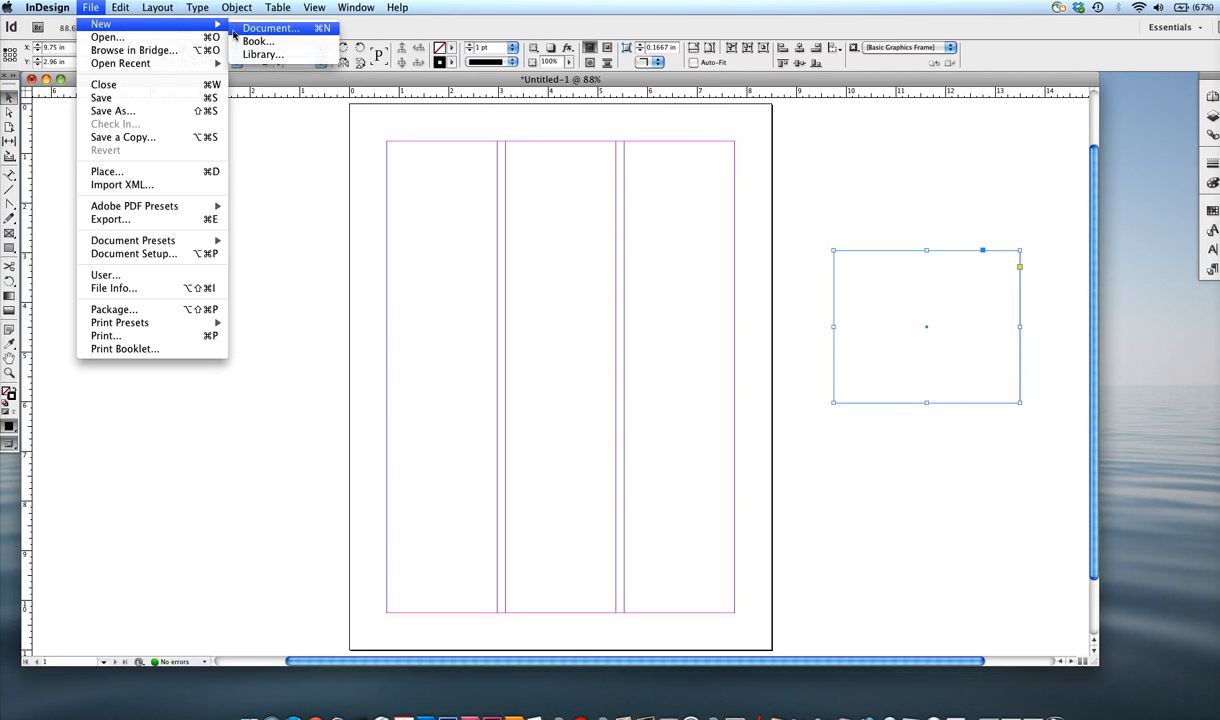
{"action": "mouse_move", "coordinate": [210, 27]}
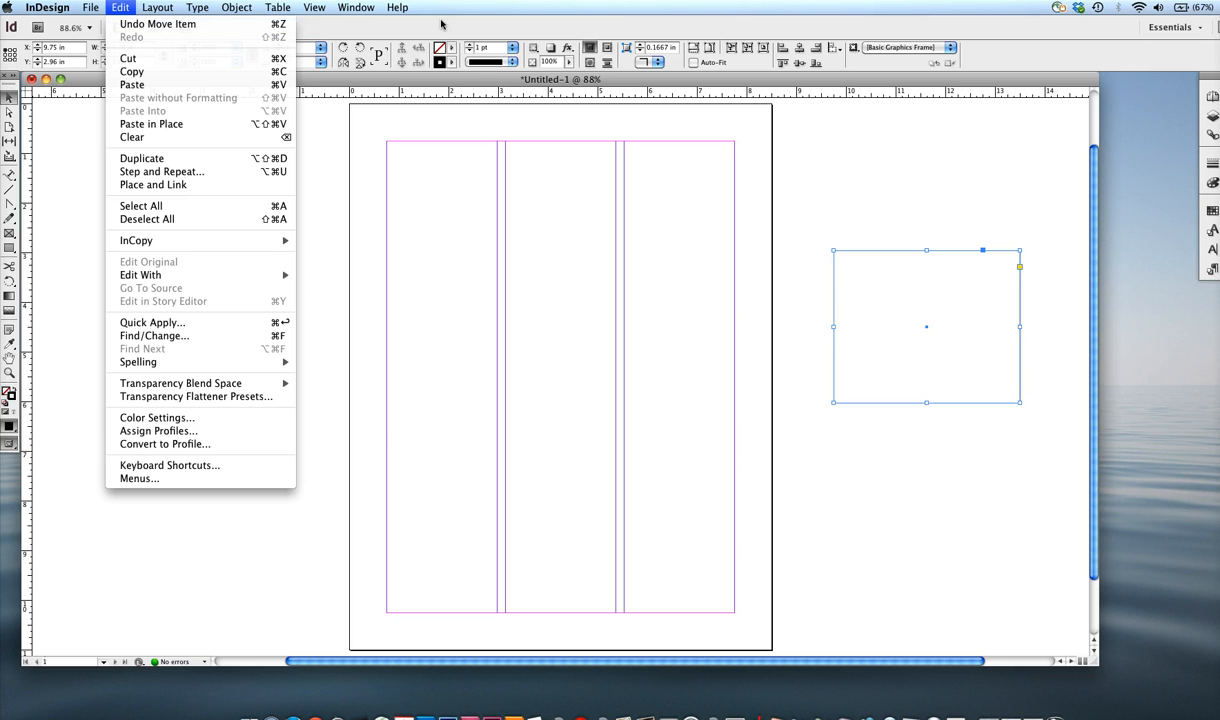
{"action": "mouse_move", "coordinate": [173, 12]}
{"action": "left_click", "coordinate": [333, 82]}
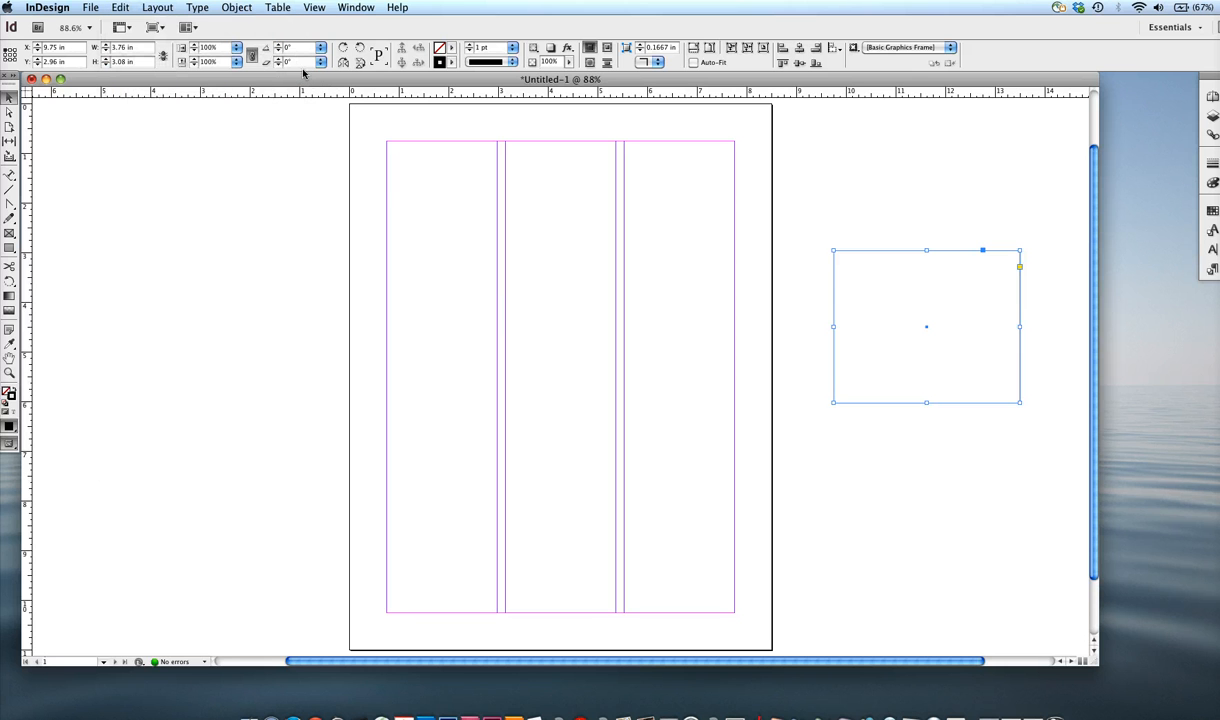
Close the open untitled three-column document without saving its changes.
{"action": "left_click", "coordinate": [31, 80]}
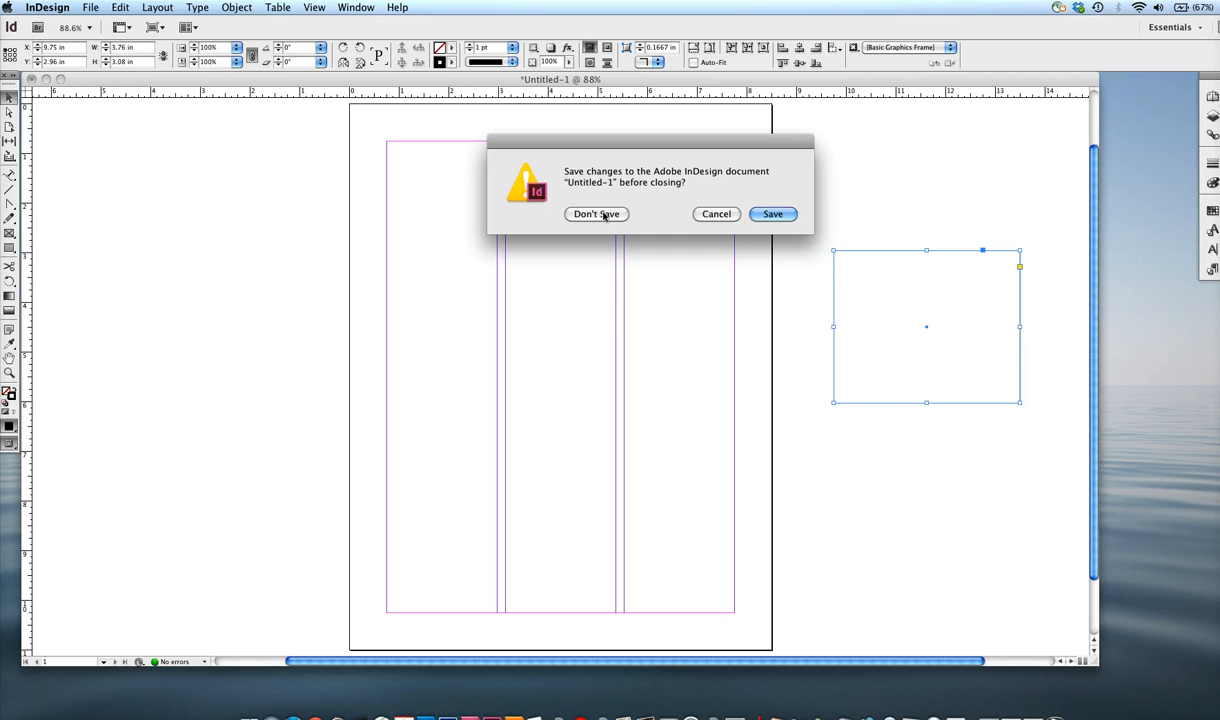
{"action": "left_click", "coordinate": [716, 214]}
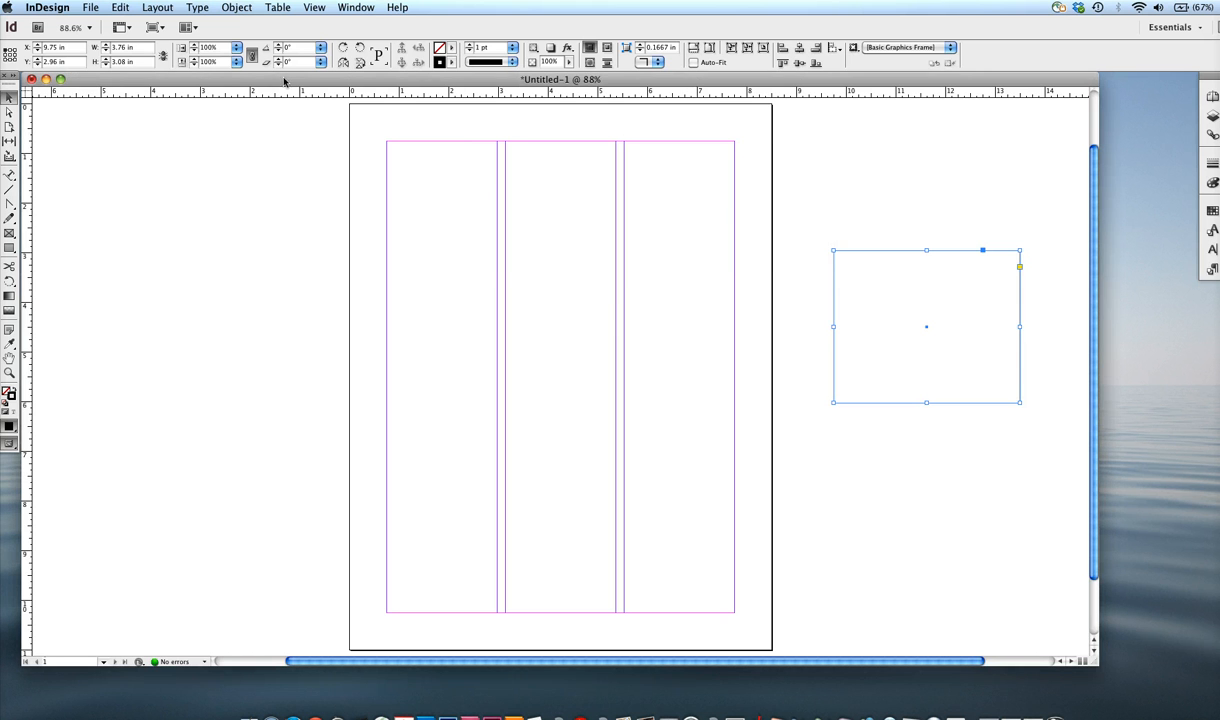
{"action": "left_click_drag", "start_coordinate": [290, 79], "coordinate": [286, 78]}
{"action": "left_click", "coordinate": [57, 653]}
{"action": "key", "text": "super+w"}
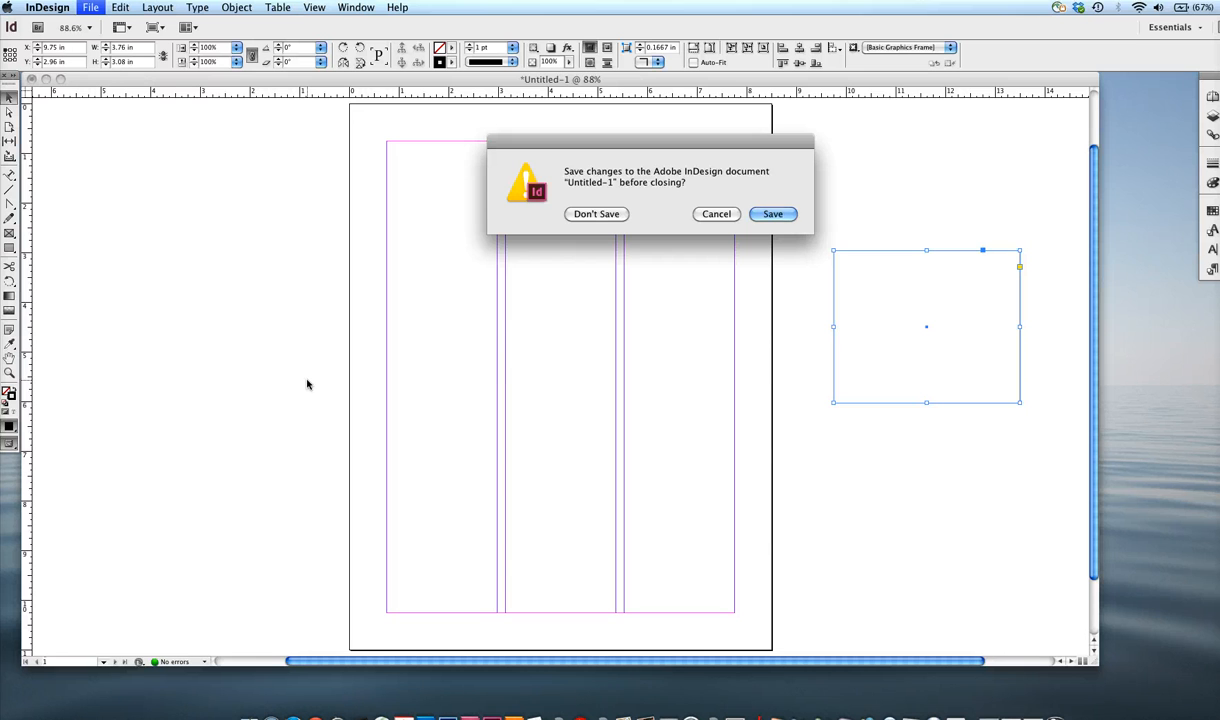
{"action": "left_click", "coordinate": [600, 214]}
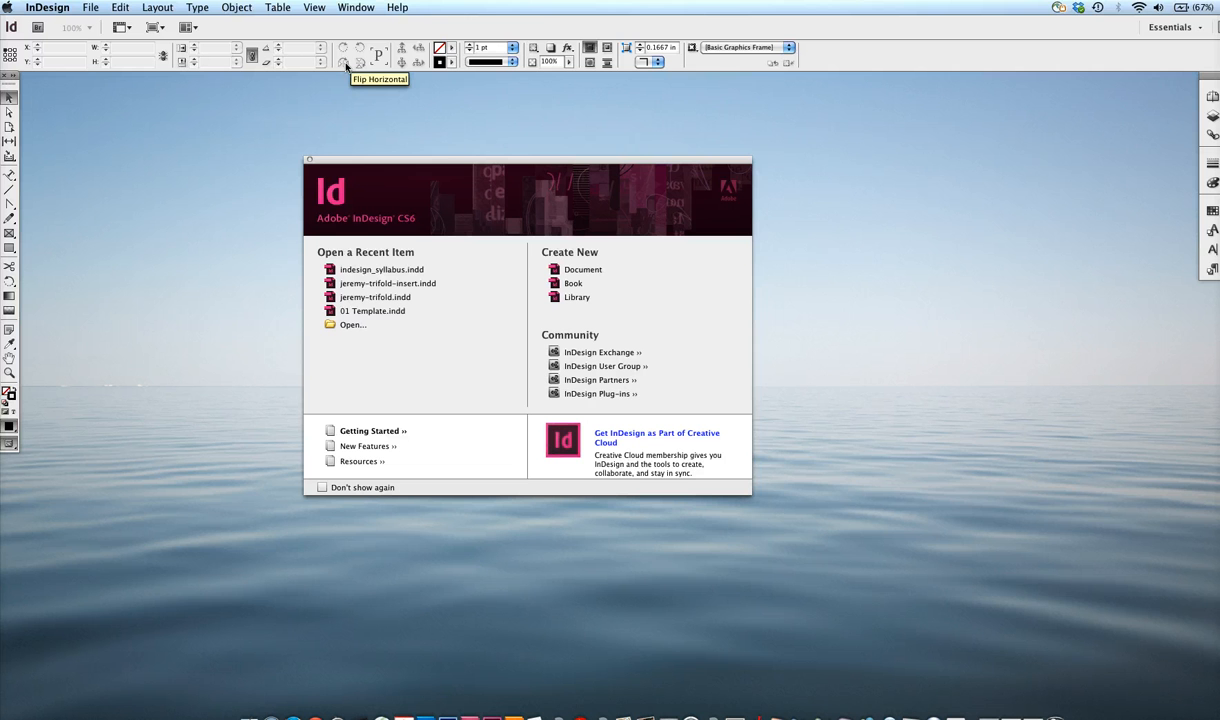
Start setting up a new document and select its number-of-pages value.
{"action": "key", "text": "super+n"}
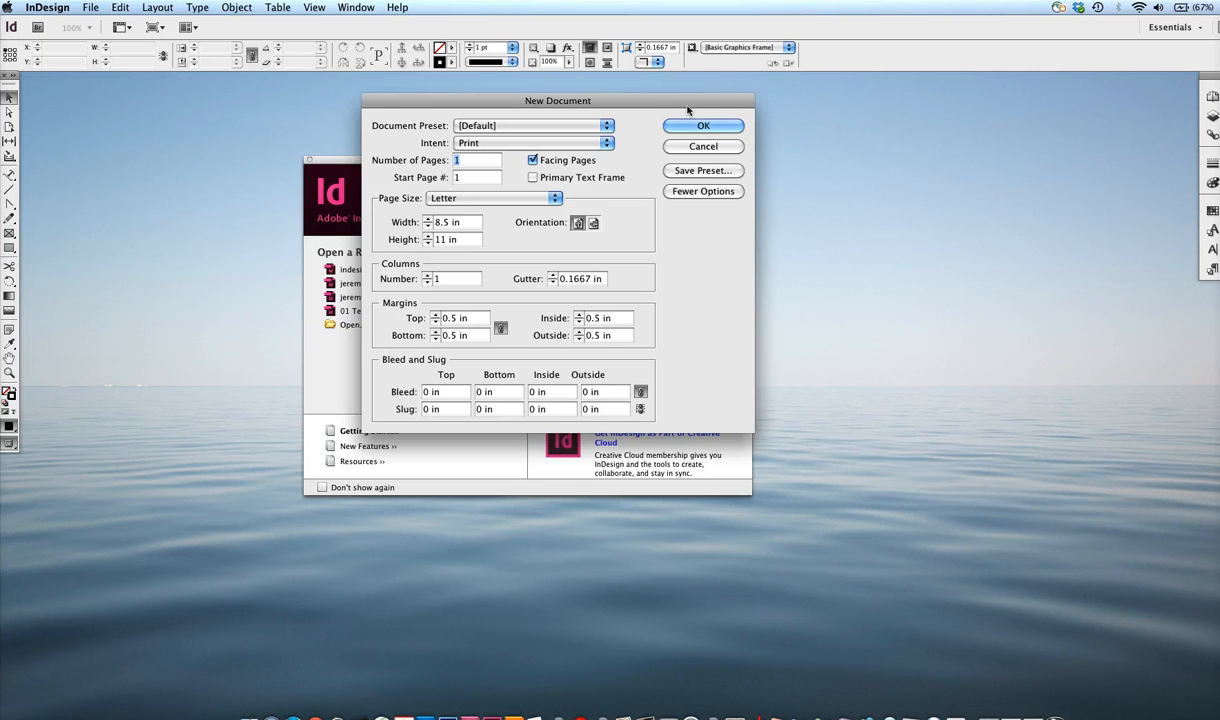
{"action": "left_click_drag", "start_coordinate": [690, 100], "coordinate": [458, 108]}
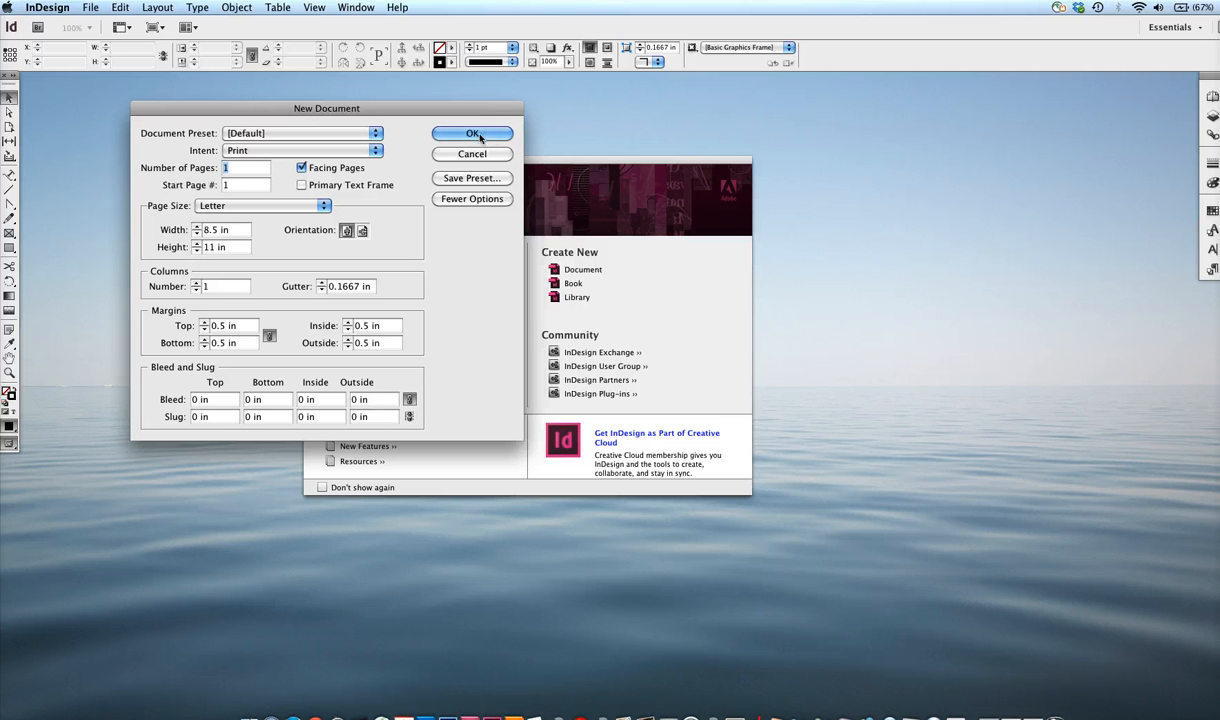
{"action": "double_click", "coordinate": [226, 168]}
Lower all four linked page margins to 0.125 in in the new document settings.
{"action": "left_click", "coordinate": [204, 345]}
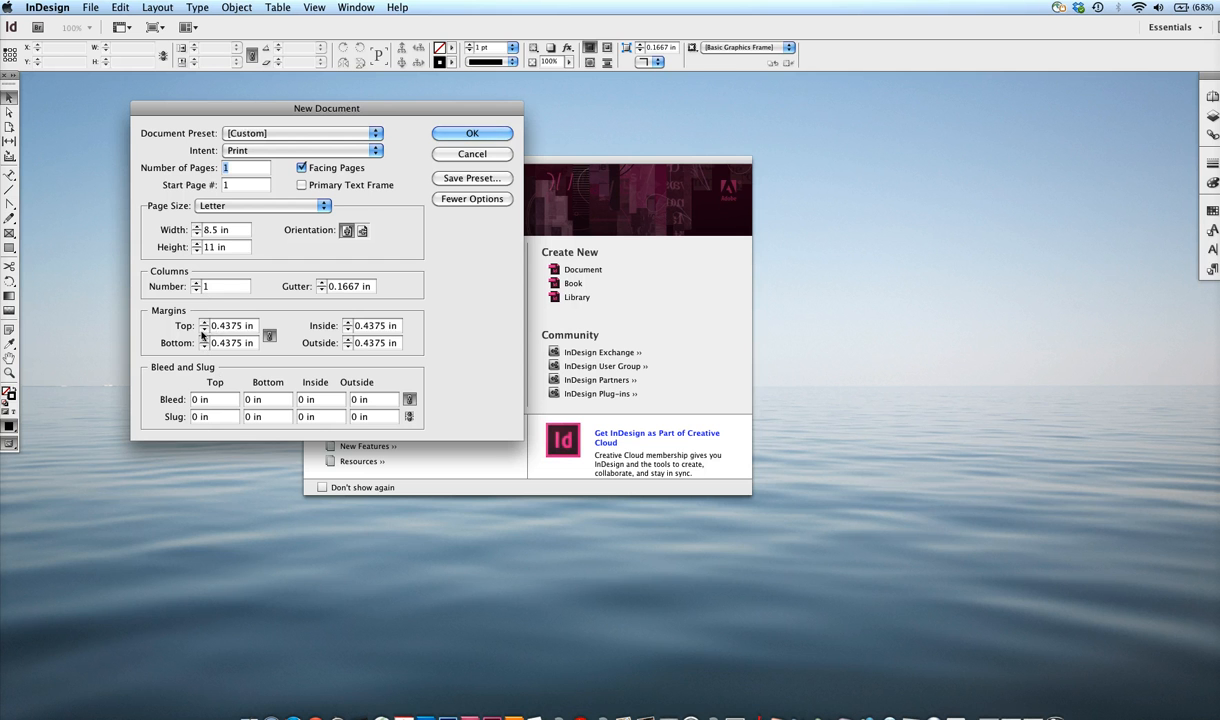
{"action": "left_click", "coordinate": [203, 331]}
{"action": "left_click", "coordinate": [203, 331]}
{"action": "left_click", "coordinate": [203, 333]}
{"action": "left_click", "coordinate": [203, 333]}
{"action": "left_click", "coordinate": [203, 333]}
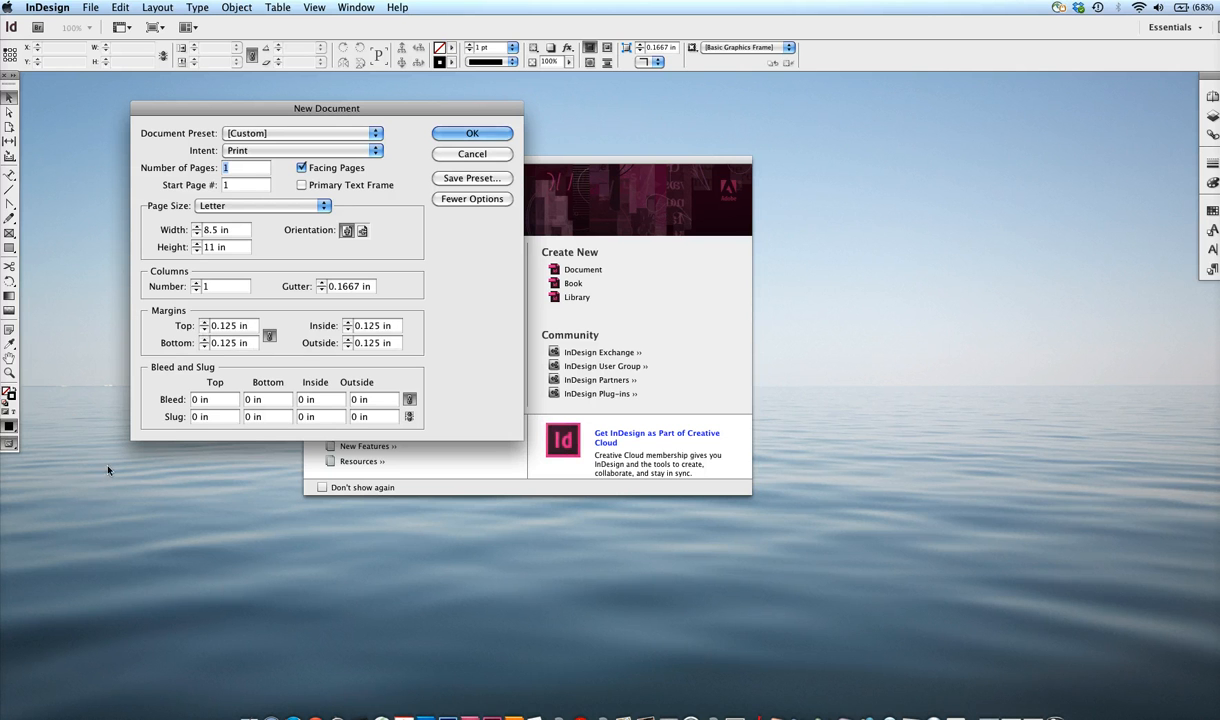
Set all four margins to 0.5 in and create the one-page Letter document.
{"action": "left_click", "coordinate": [204, 331]}
{"action": "left_click", "coordinate": [204, 331]}
{"action": "left_click", "coordinate": [204, 322]}
{"action": "left_click", "coordinate": [204, 322]}
{"action": "left_click", "coordinate": [204, 322]}
{"action": "left_click", "coordinate": [204, 322]}
{"action": "left_click", "coordinate": [204, 322]}
{"action": "left_click", "coordinate": [204, 322]}
{"action": "left_click", "coordinate": [204, 322]}
{"action": "left_click", "coordinate": [204, 322]}
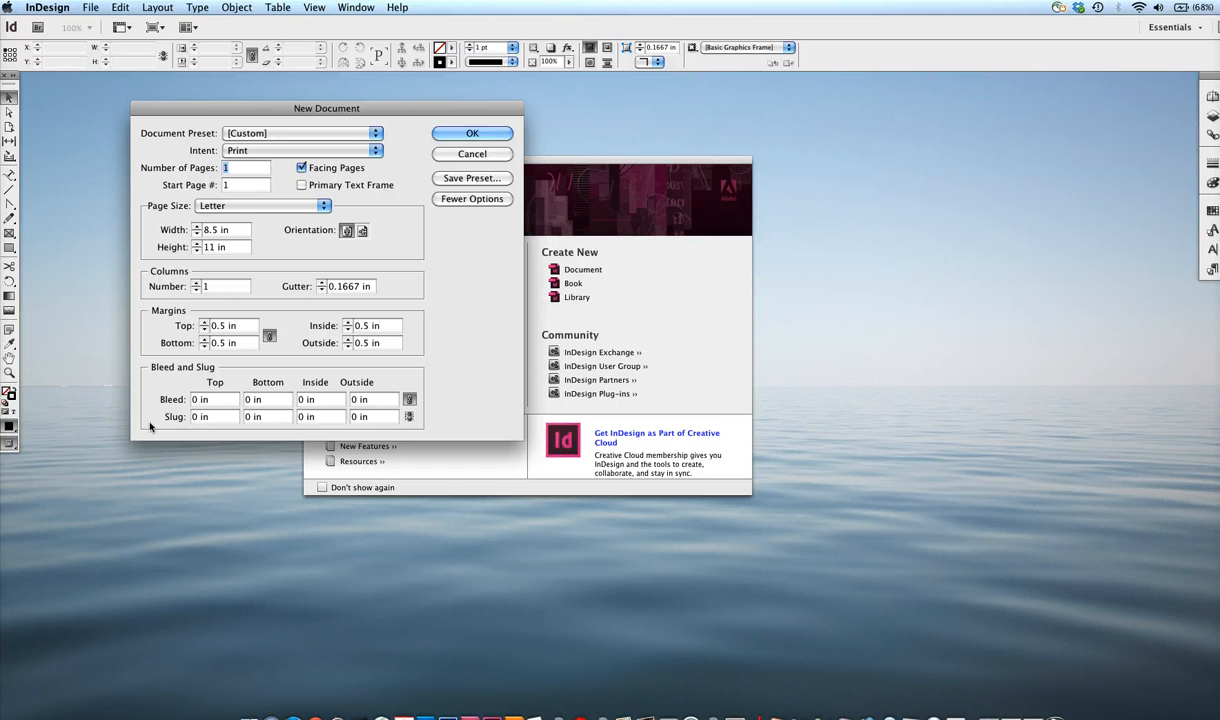
{"action": "key", "text": "Return"}
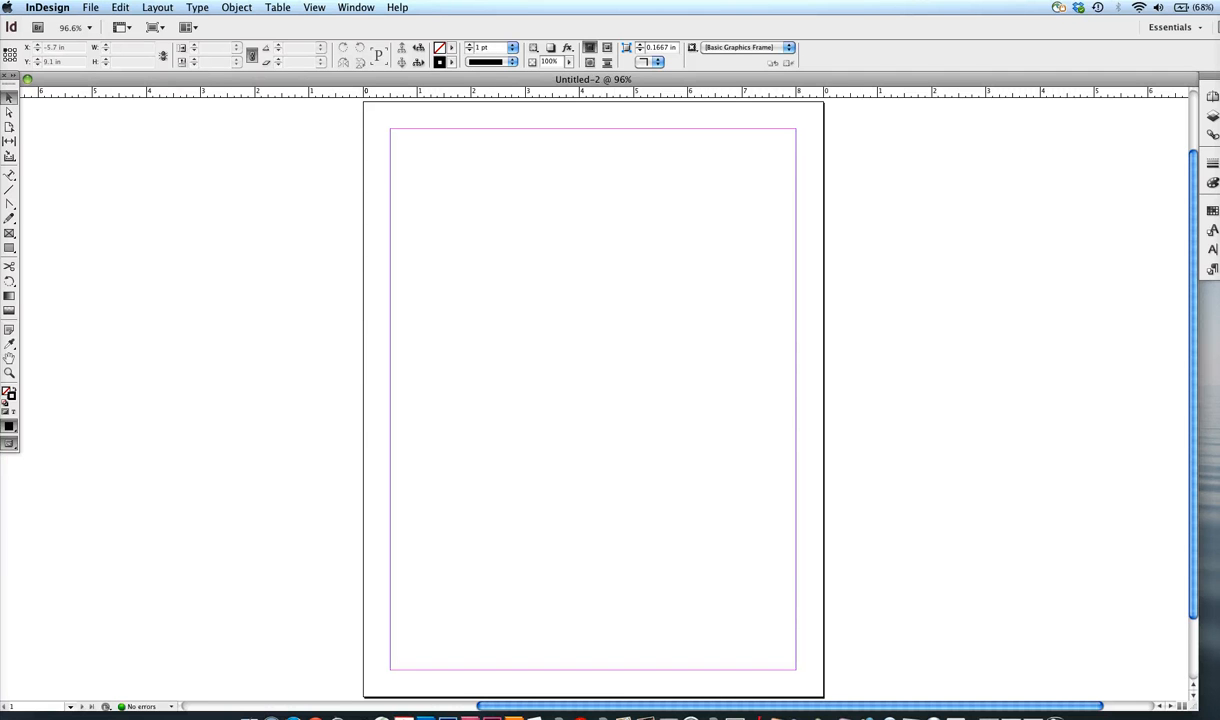
{"action": "left_click", "coordinate": [66, 658]}
{"action": "left_click_drag", "start_coordinate": [11, 252], "coordinate": [99, 252]}
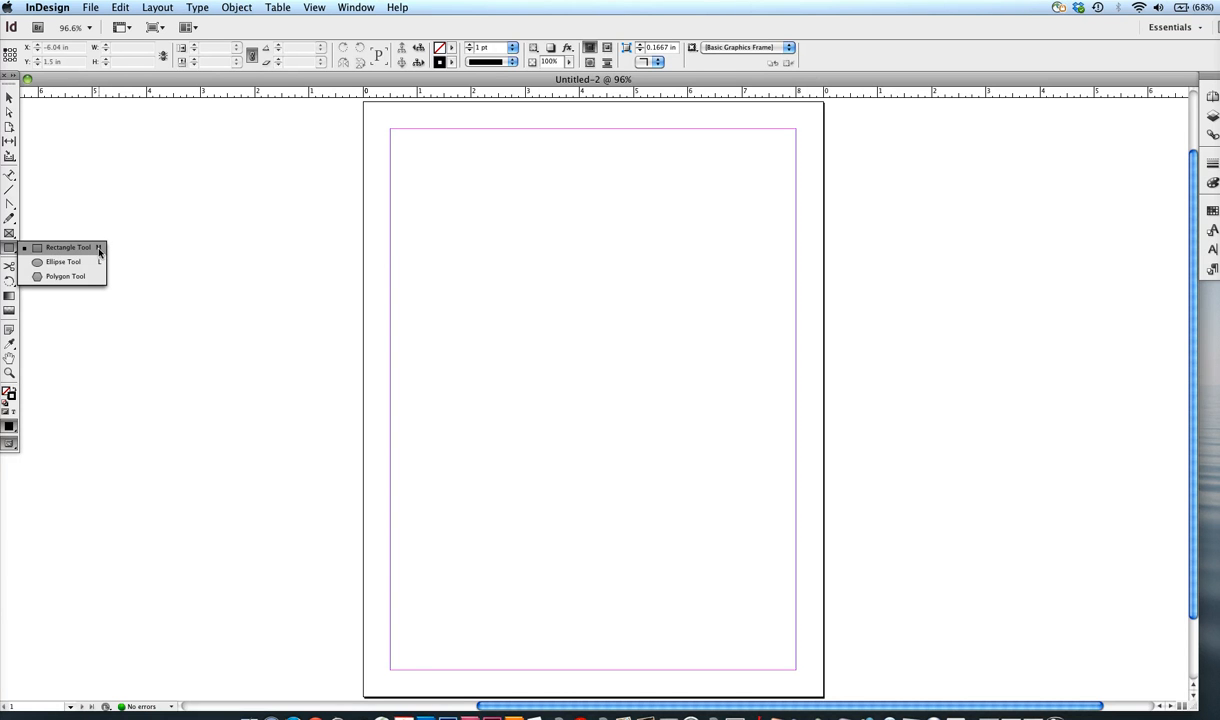
{"action": "left_click_drag", "start_coordinate": [100, 253], "coordinate": [100, 252]}
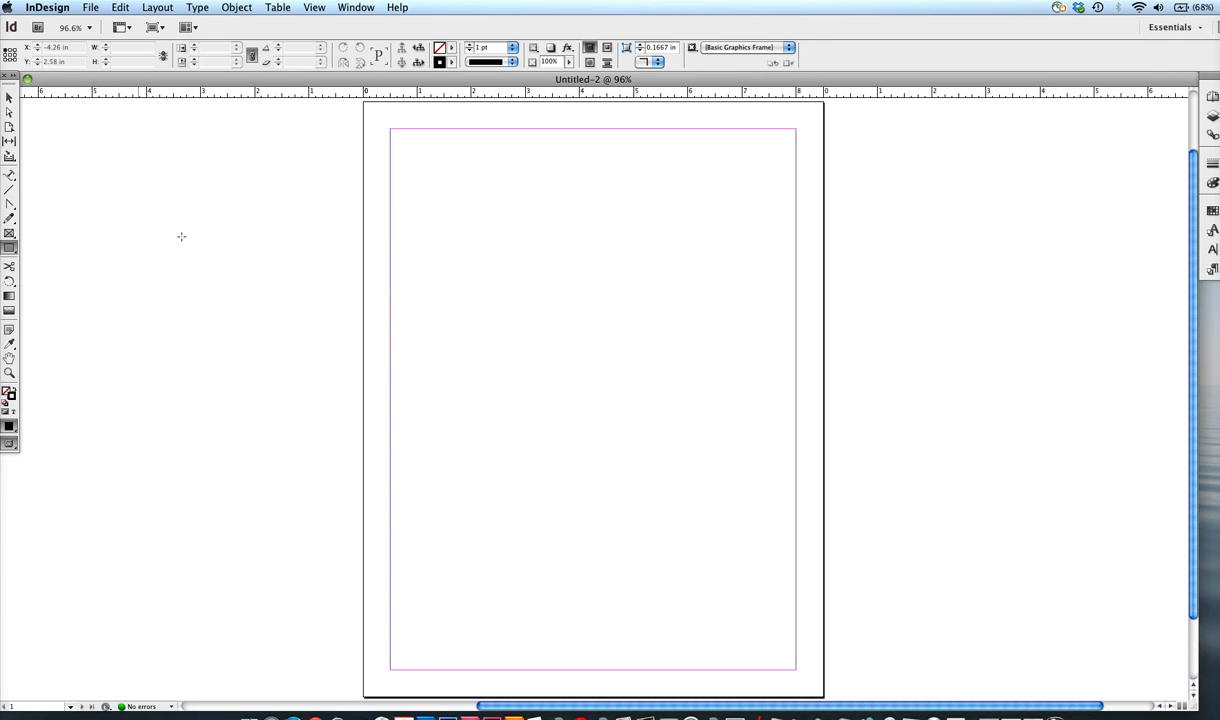
{"action": "mouse_move", "coordinate": [420, 272]}
{"action": "left_mouse_down"}
{"action": "mouse_move", "coordinate": [498, 339]}
{"action": "mouse_move", "coordinate": [370, 248]}
{"action": "mouse_move", "coordinate": [431, 284]}
{"action": "left_mouse_up"}
{"action": "left_click", "coordinate": [9, 99]}
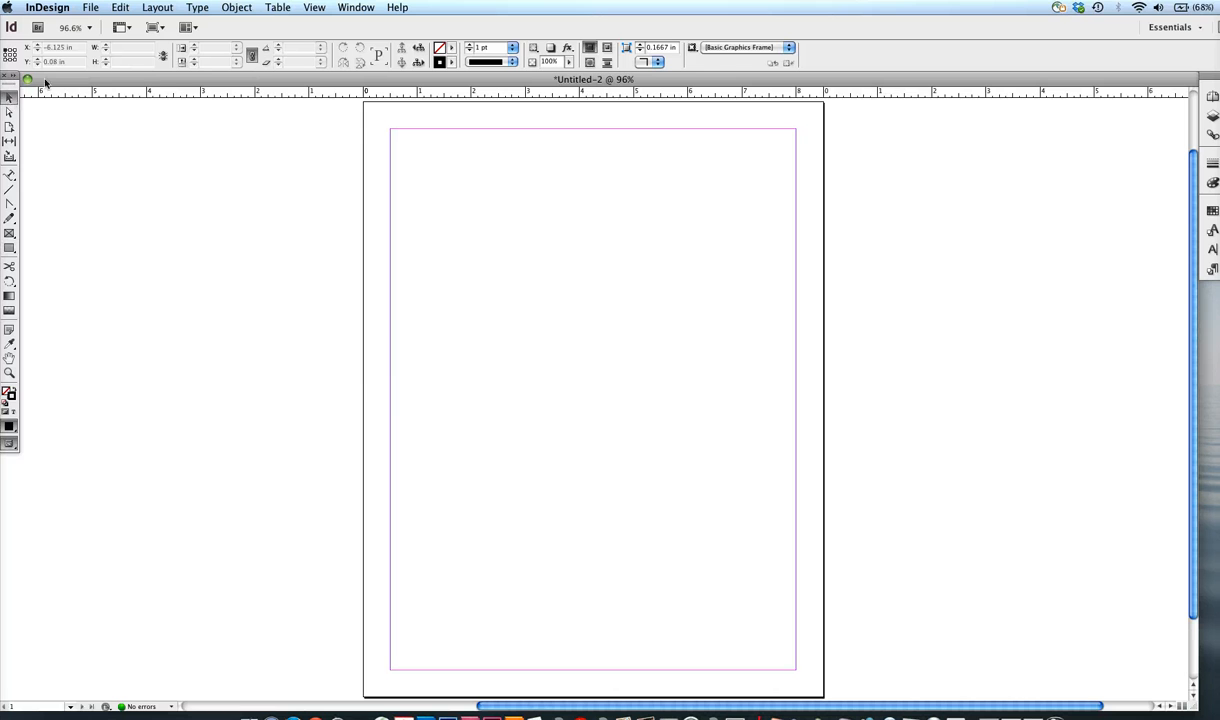
Draw a wide rectangle about 6.3 by 1.62 in across the upper half of the page with the Rectangle tool.
{"action": "key", "text": "m"}
{"action": "left_click", "coordinate": [12, 250]}
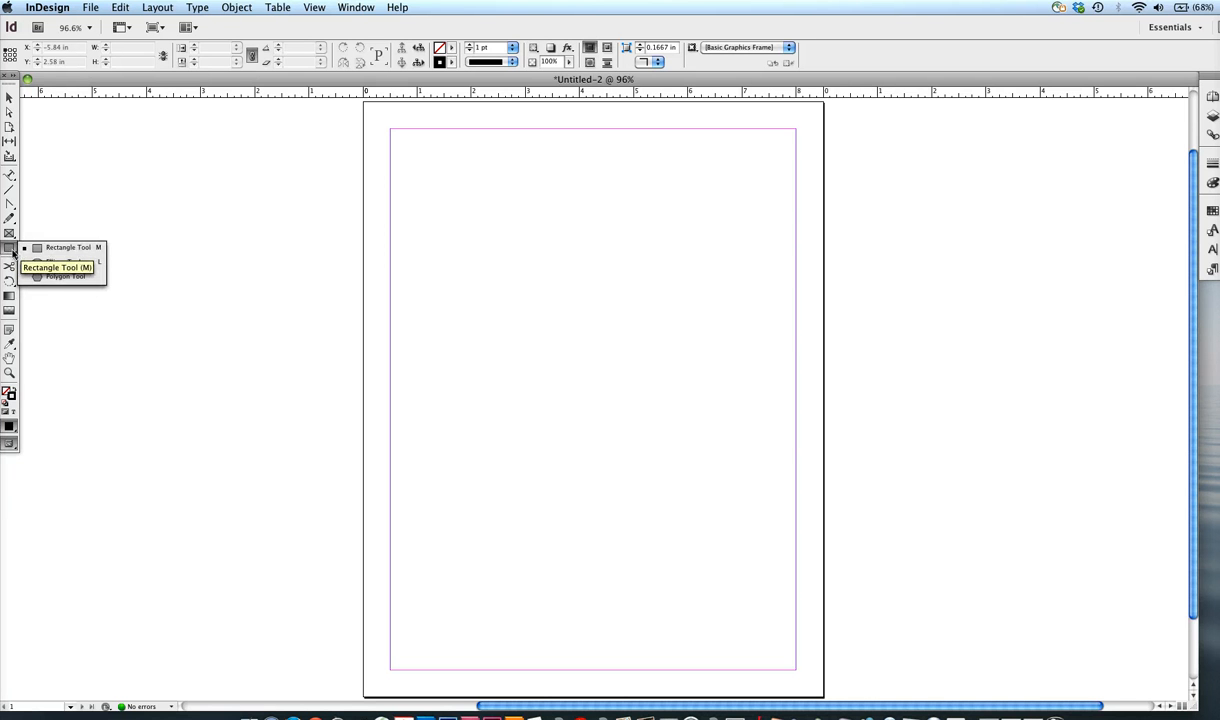
{"action": "left_click", "coordinate": [100, 263]}
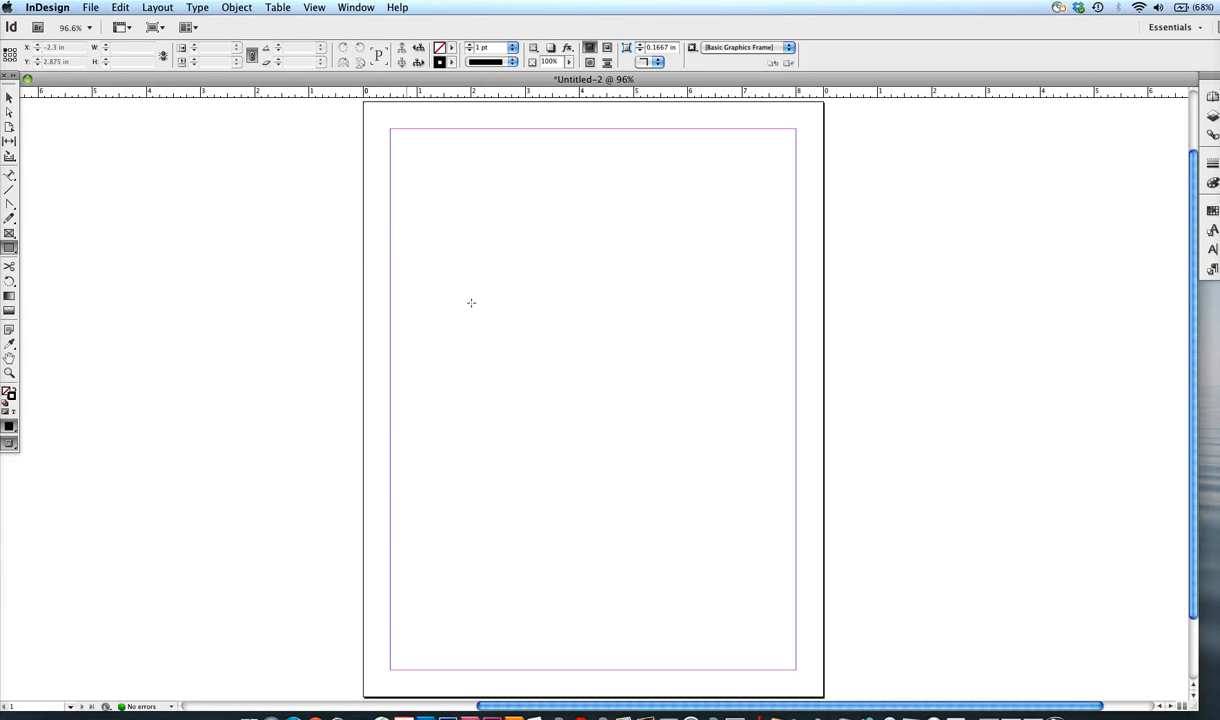
{"action": "mouse_move", "coordinate": [421, 266]}
{"action": "left_mouse_down"}
{"action": "mouse_move", "coordinate": [527, 350]}
{"action": "mouse_move", "coordinate": [602, 371]}
{"action": "mouse_move", "coordinate": [646, 373]}
{"action": "mouse_move", "coordinate": [825, 305]}
{"action": "mouse_move", "coordinate": [762, 354]}
{"action": "left_mouse_up"}
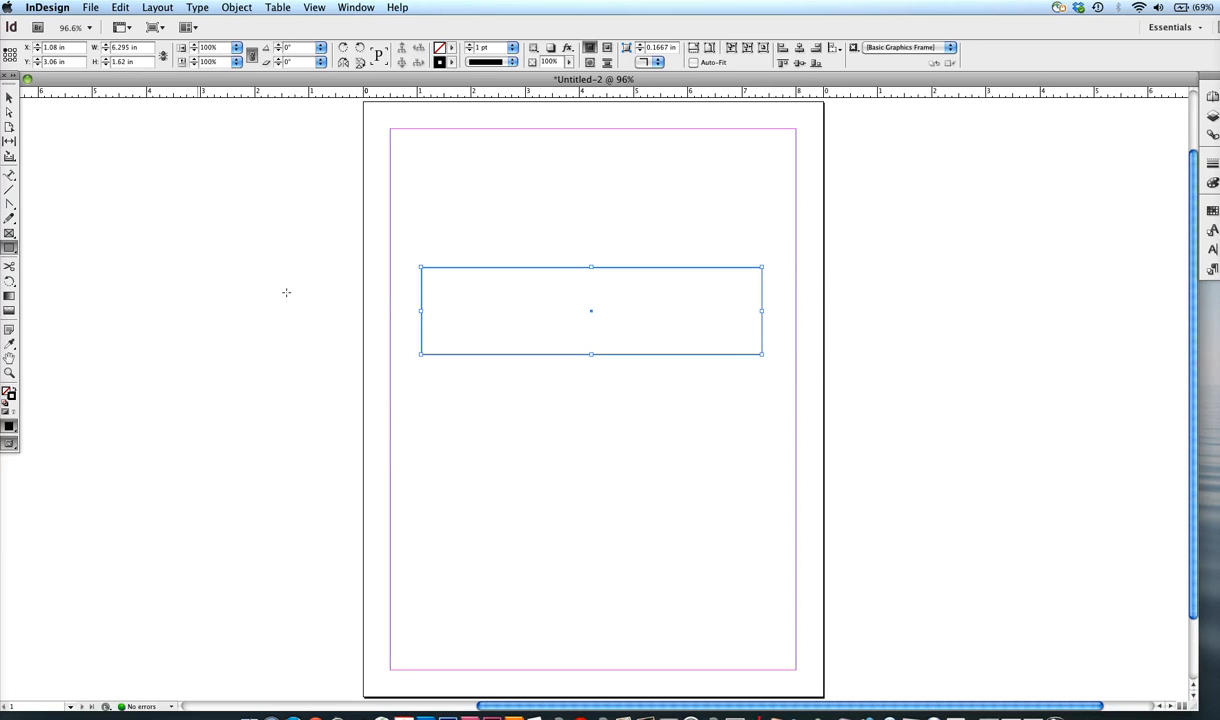
Nudge the wide rectangle to about X 1.1 in, Y 3.1 in with the Selection tool and deselect it.
{"action": "left_click", "coordinate": [9, 99]}
{"action": "left_click", "coordinate": [487, 236]}
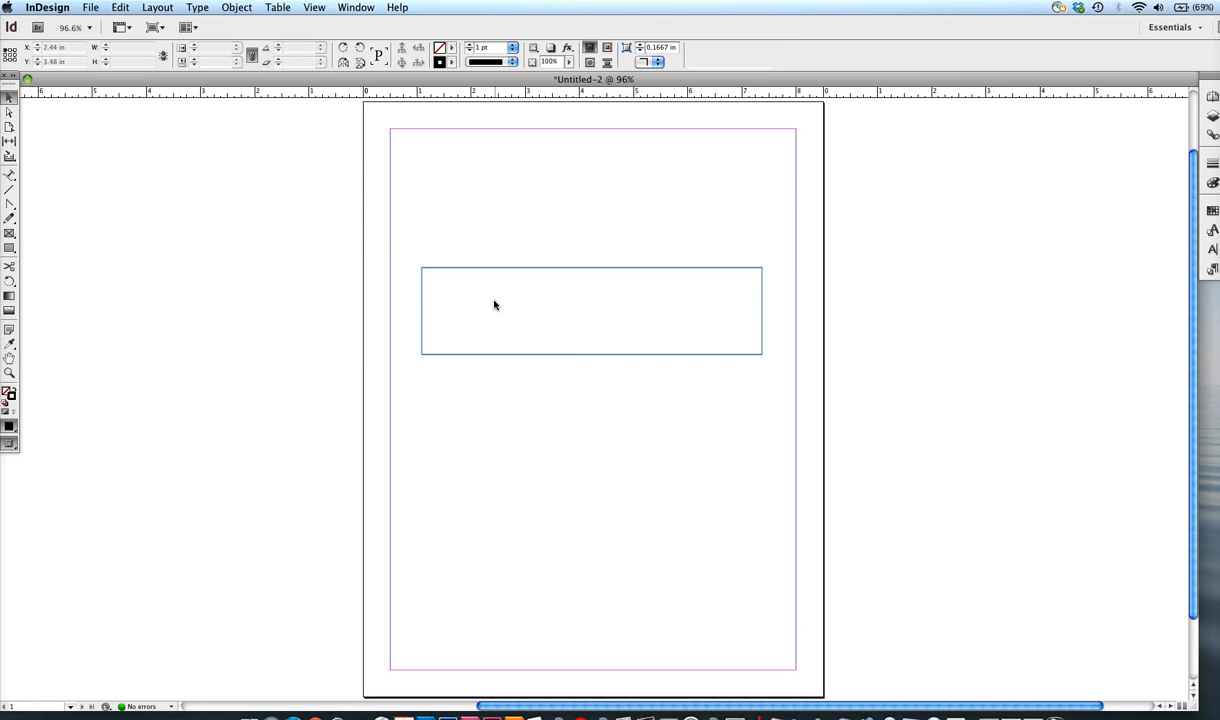
{"action": "left_click", "coordinate": [440, 269]}
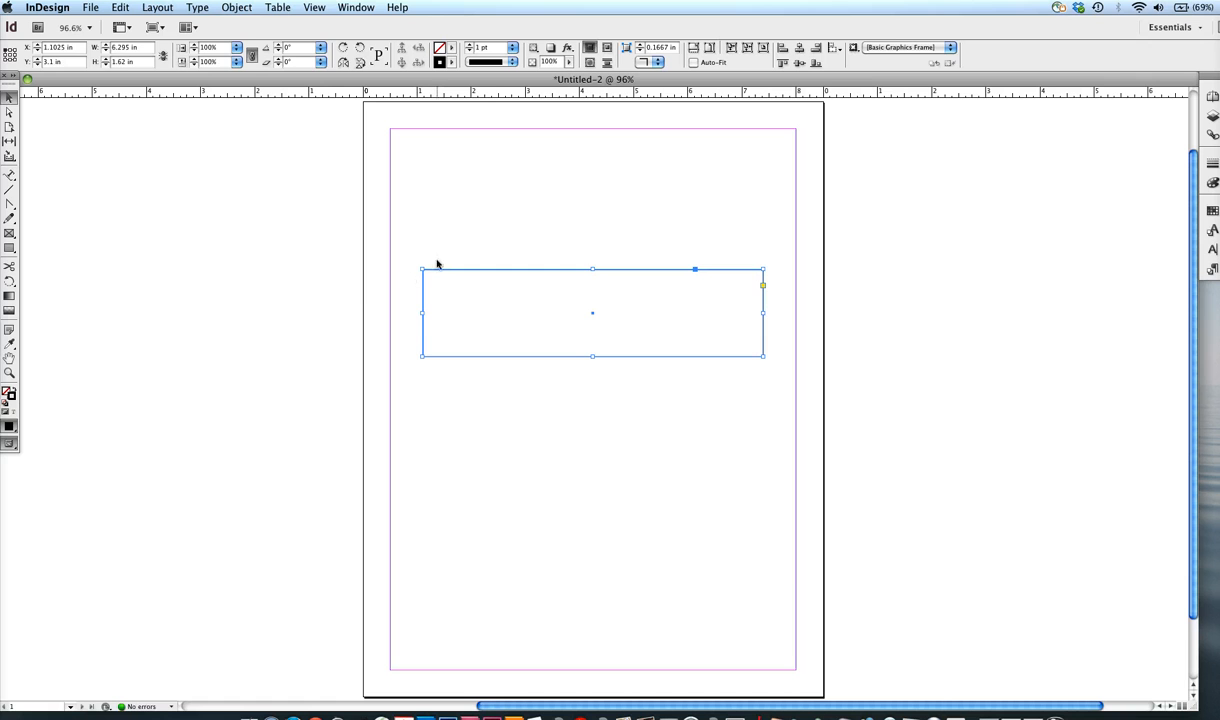
{"action": "left_click", "coordinate": [358, 291]}
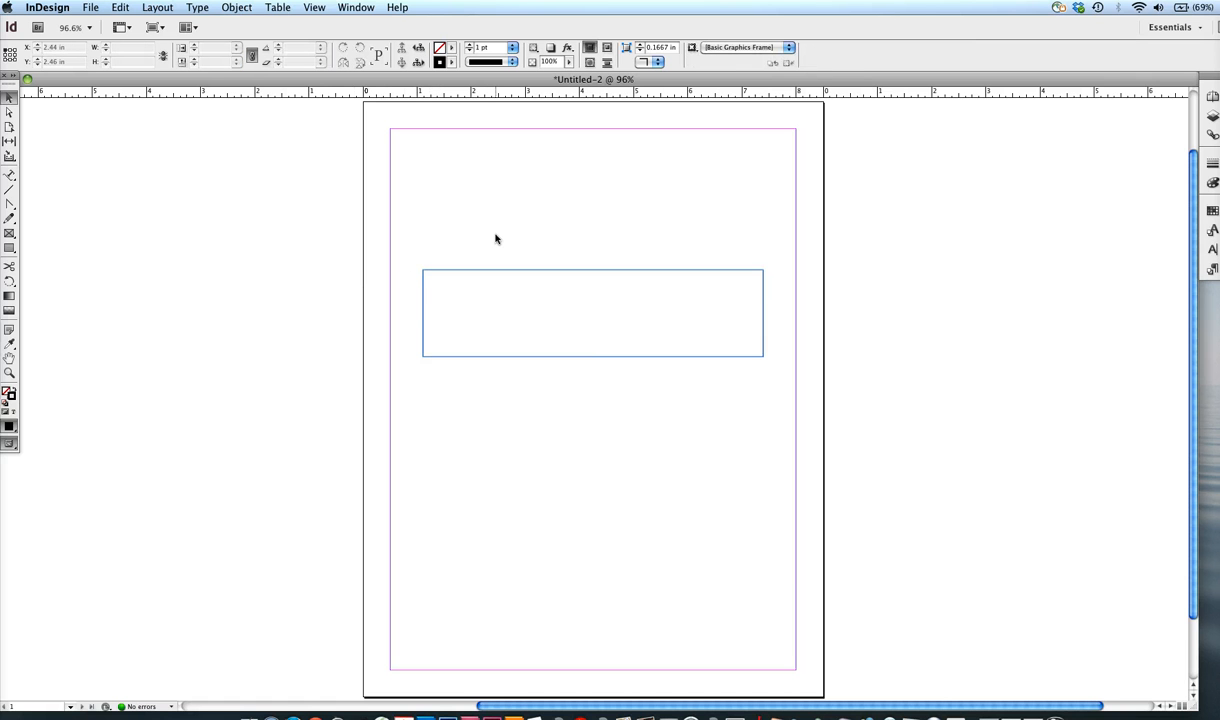
Preview the page without guides and frame edges, and return to Normal screen mode.
{"action": "key", "text": "w"}
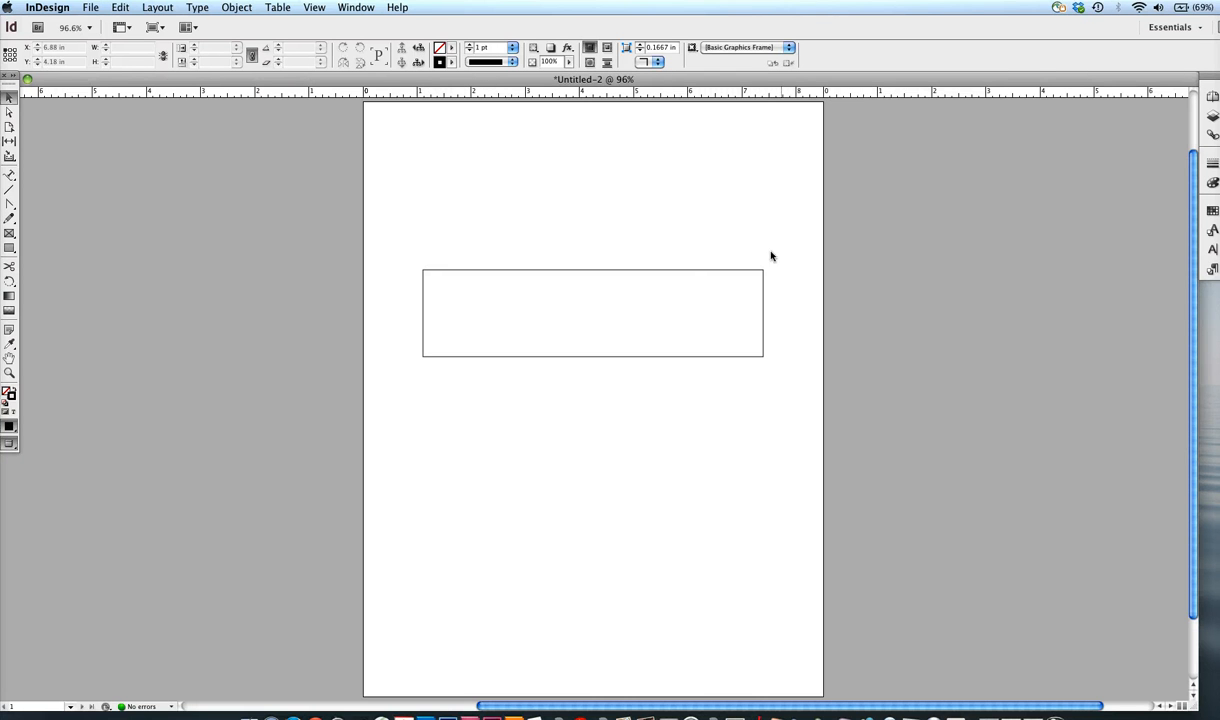
{"action": "key", "text": "w"}
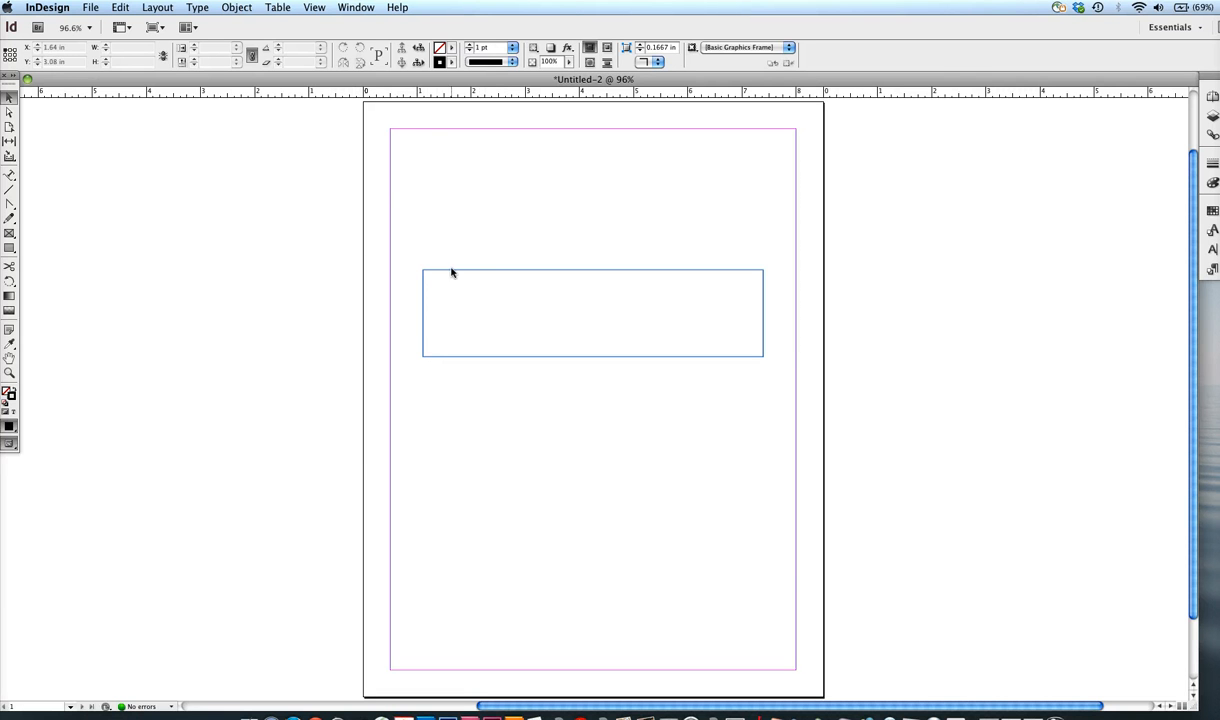
{"action": "left_click", "coordinate": [8, 444]}
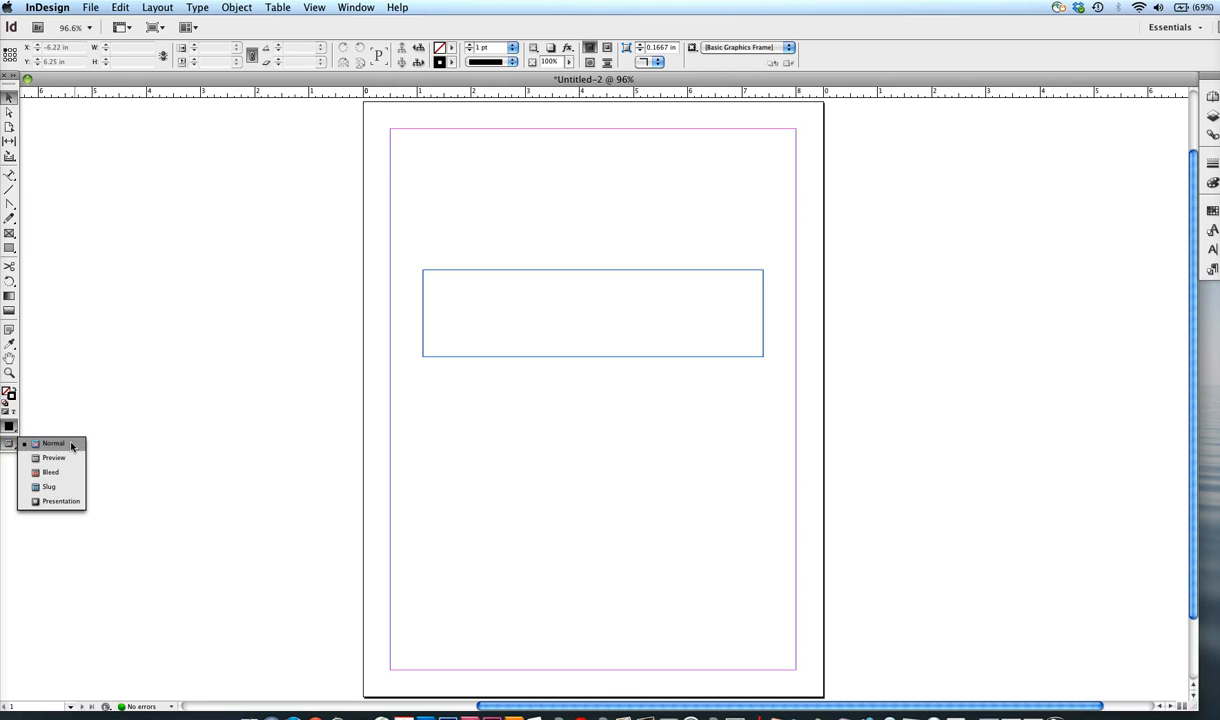
{"action": "left_click", "coordinate": [81, 446]}
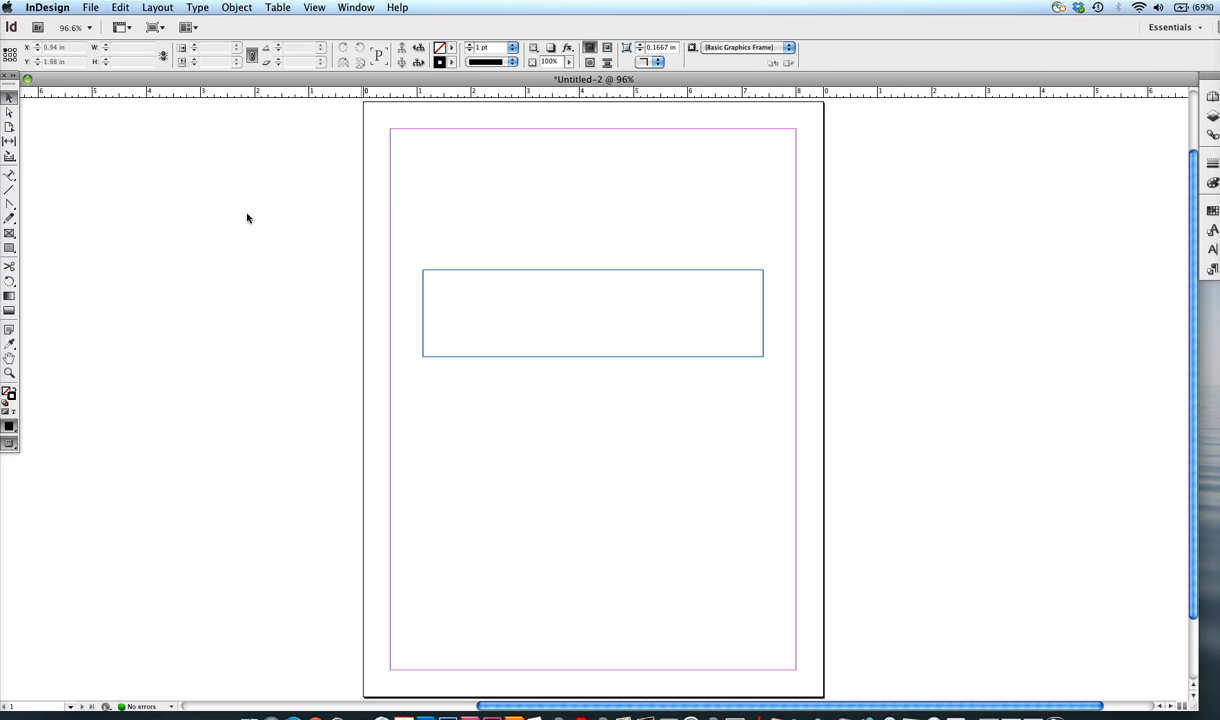
Draw a square about 1.62 by 1.62 in above the left end of the wide rectangle.
{"action": "left_click", "coordinate": [8, 247]}
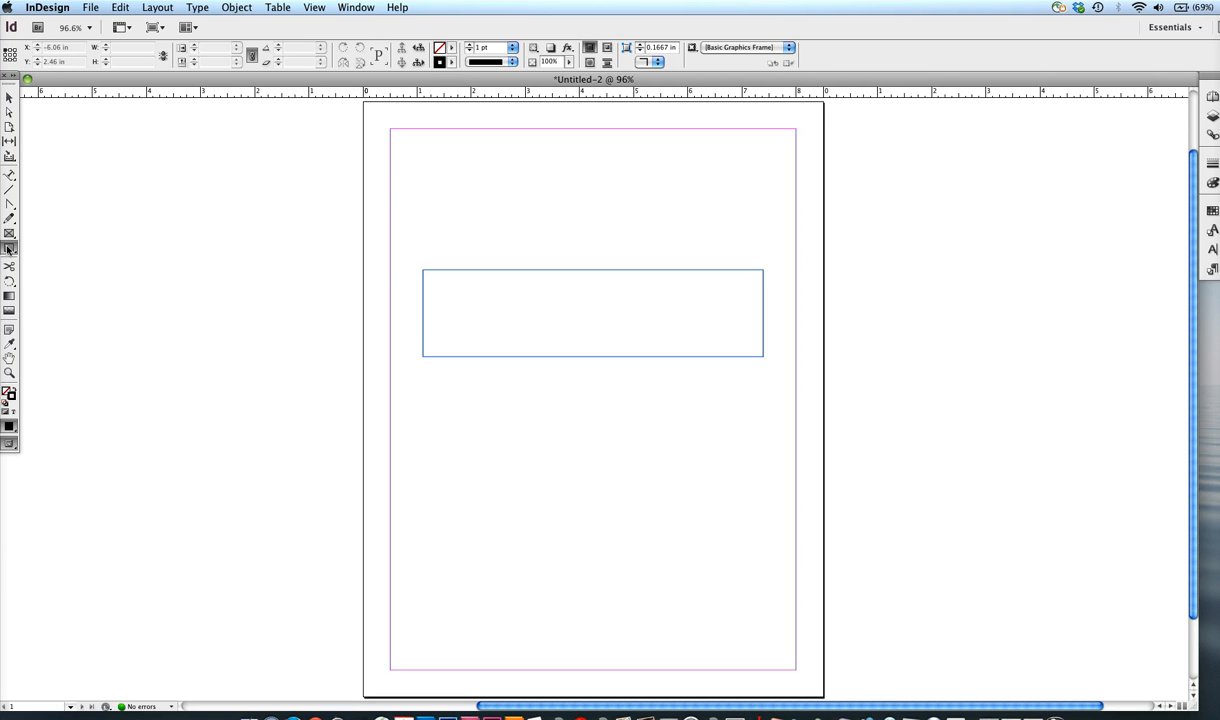
{"action": "left_click", "coordinate": [248, 245]}
{"action": "left_click", "coordinate": [773, 214]}
{"action": "mouse_move", "coordinate": [410, 163]}
{"action": "left_mouse_down"}
{"action": "mouse_move", "coordinate": [445, 197]}
{"action": "mouse_move", "coordinate": [537, 213]}
{"action": "mouse_move", "coordinate": [576, 254]}
{"action": "left_mouse_up"}
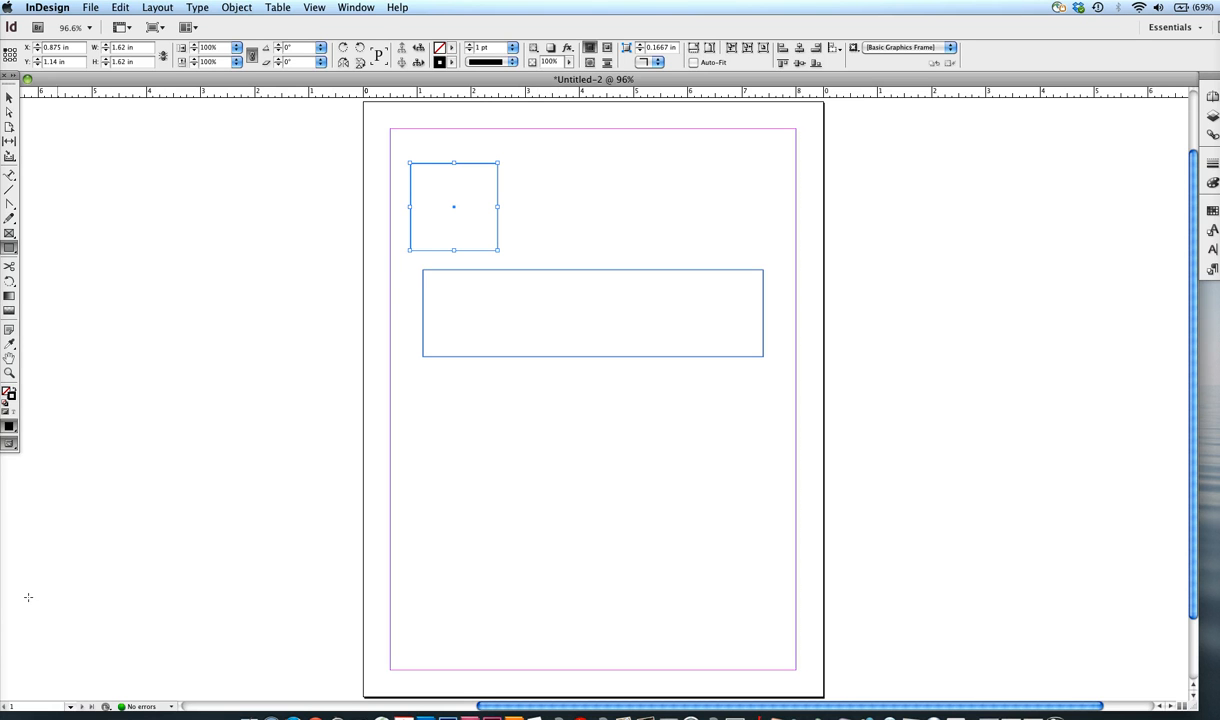
Draw four more rectangles: one about 1.78 by 1.28 in and another beside the square, two below the wide rectangle, the smaller about 1.12 by 0.76 in.
{"action": "left_click", "coordinate": [25, 700]}
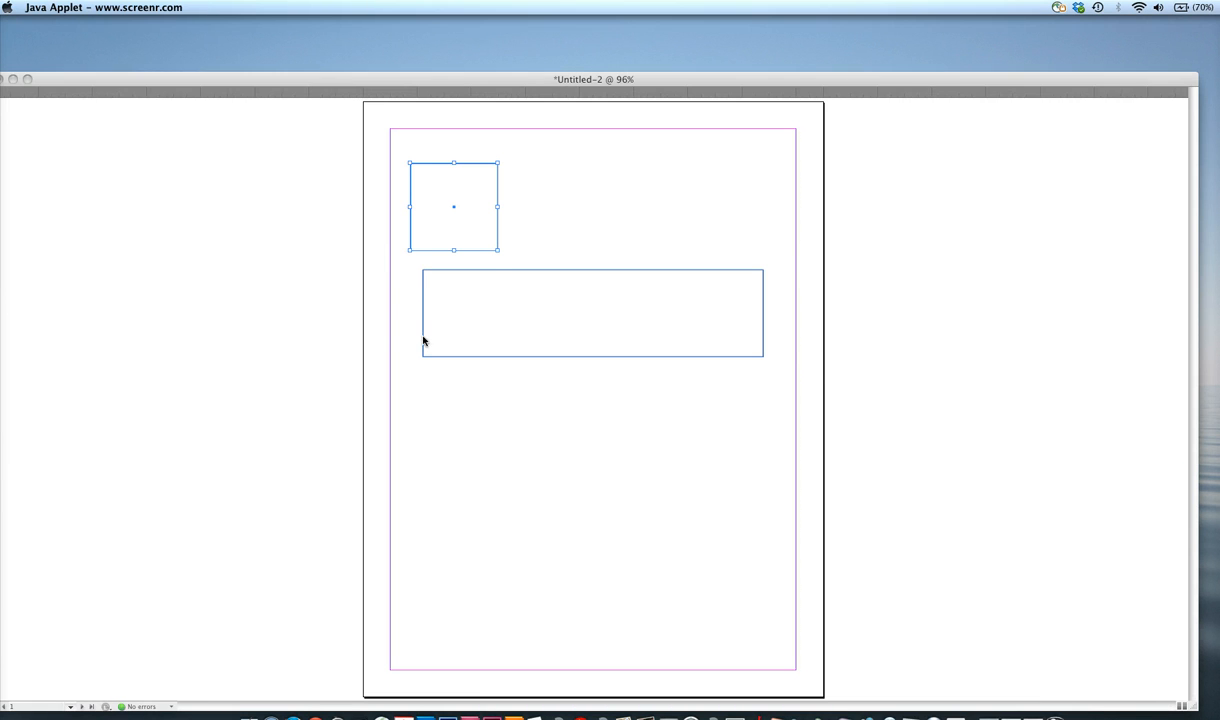
{"action": "left_click", "coordinate": [399, 318]}
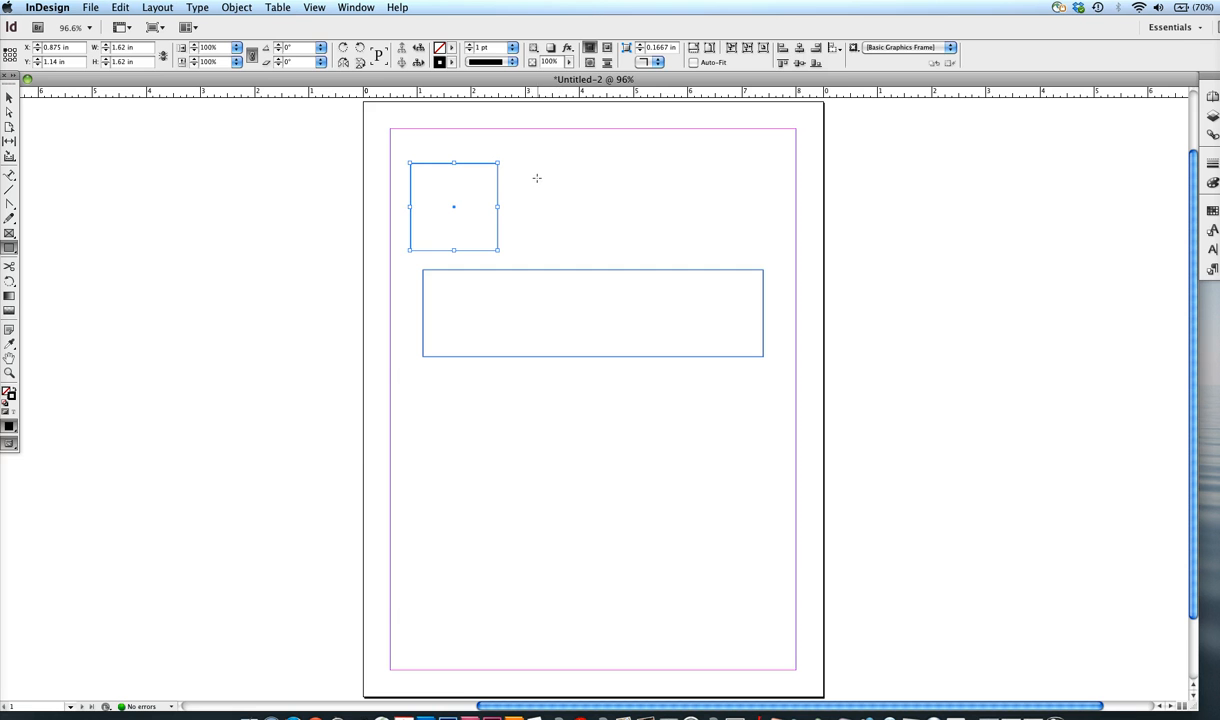
{"action": "left_click_drag", "start_coordinate": [536, 177], "coordinate": [634, 246]}
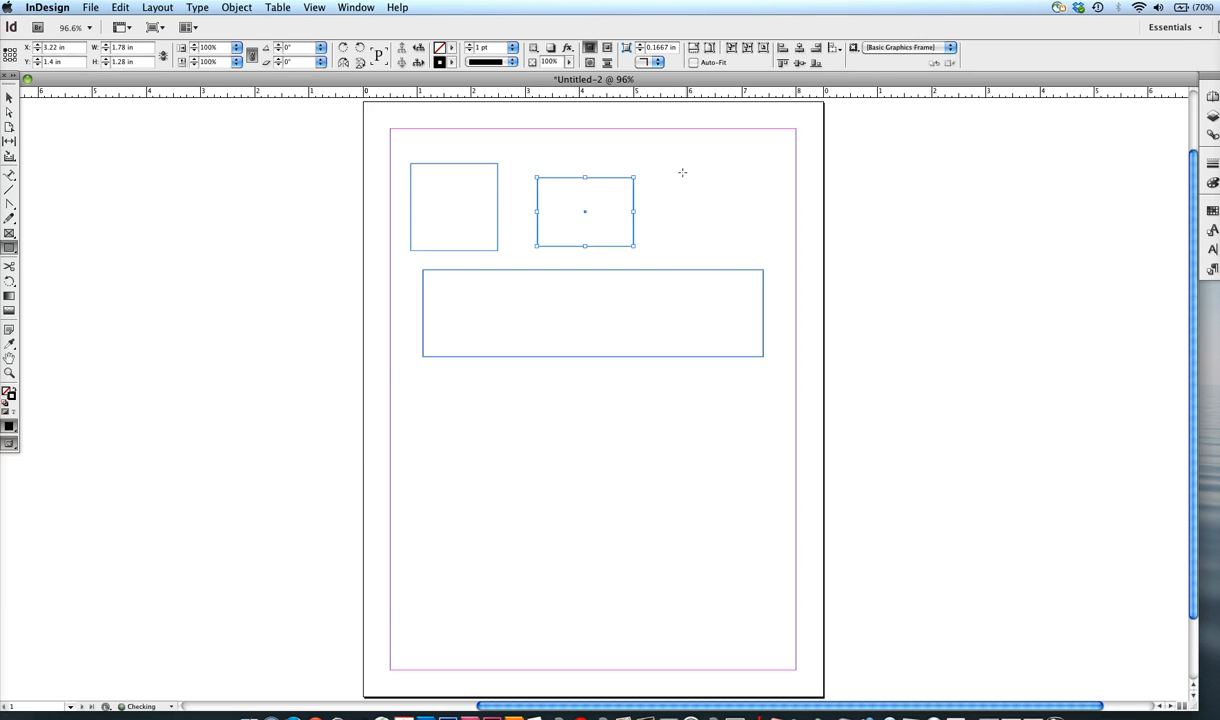
{"action": "left_click_drag", "start_coordinate": [675, 165], "coordinate": [763, 246]}
{"action": "left_click_drag", "start_coordinate": [537, 441], "coordinate": [696, 525]}
{"action": "left_click_drag", "start_coordinate": [698, 384], "coordinate": [760, 425]}
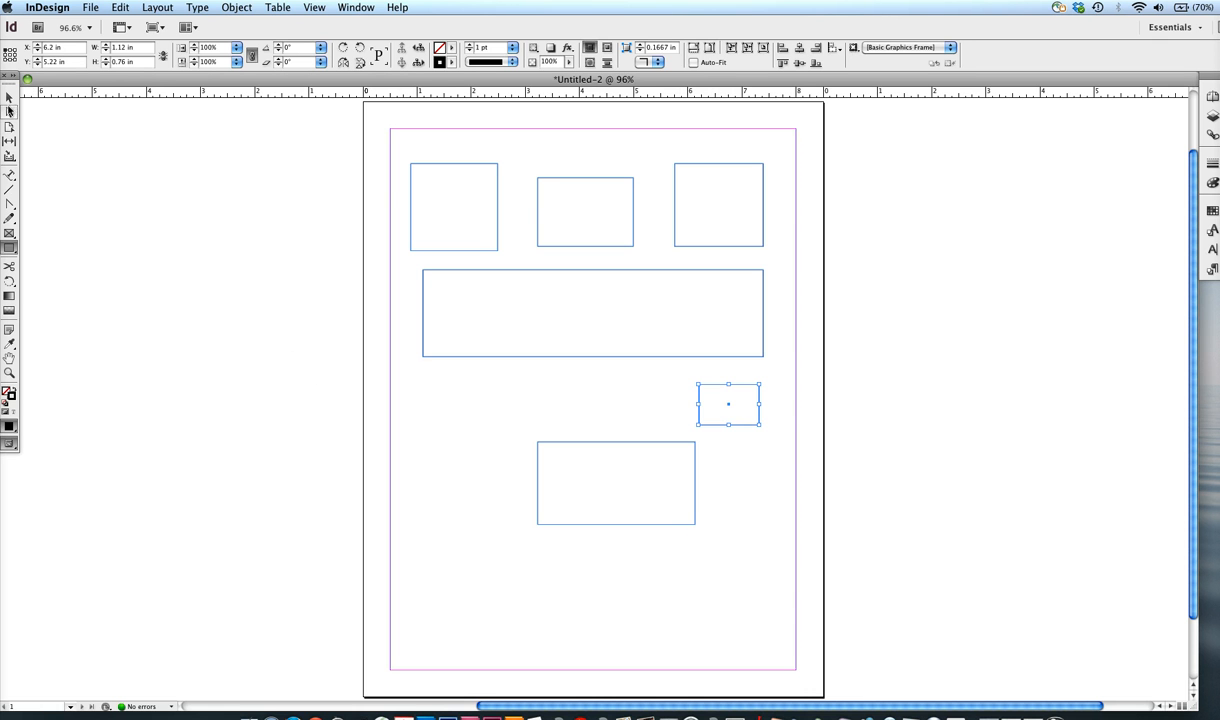
Select the small rectangle below the wide one, and hide and restore the tools and panels.
{"action": "left_click", "coordinate": [10, 97]}
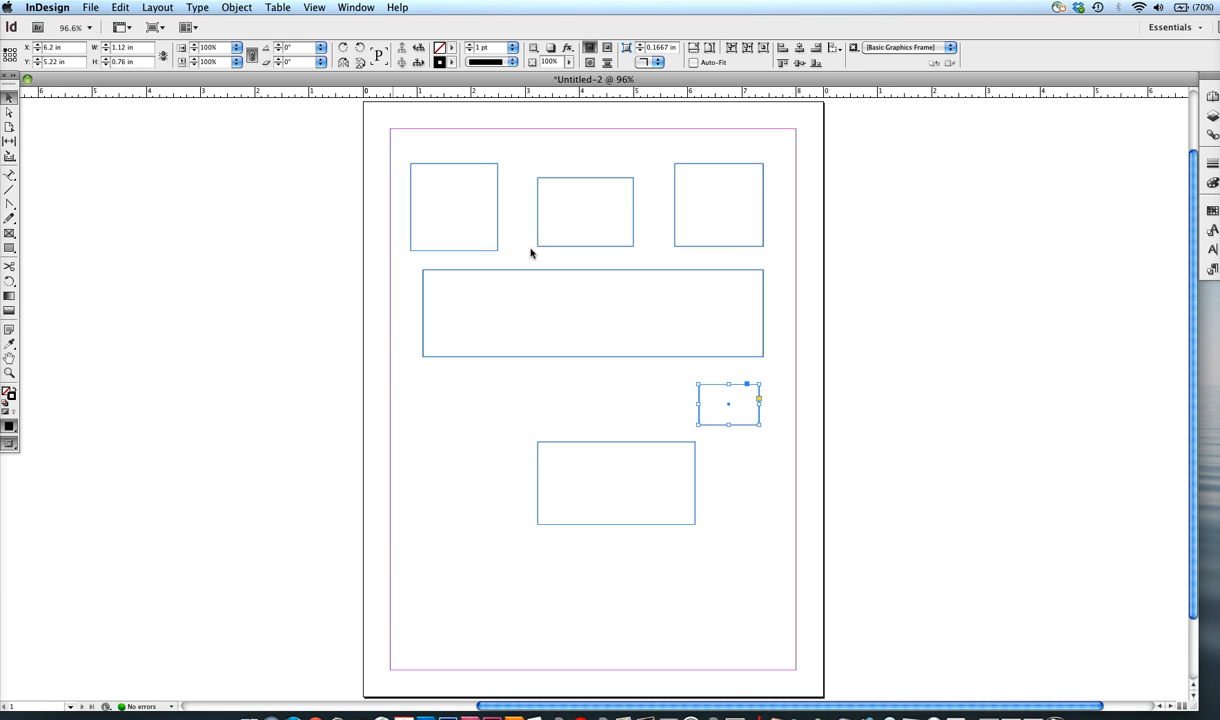
{"action": "left_click", "coordinate": [825, 390]}
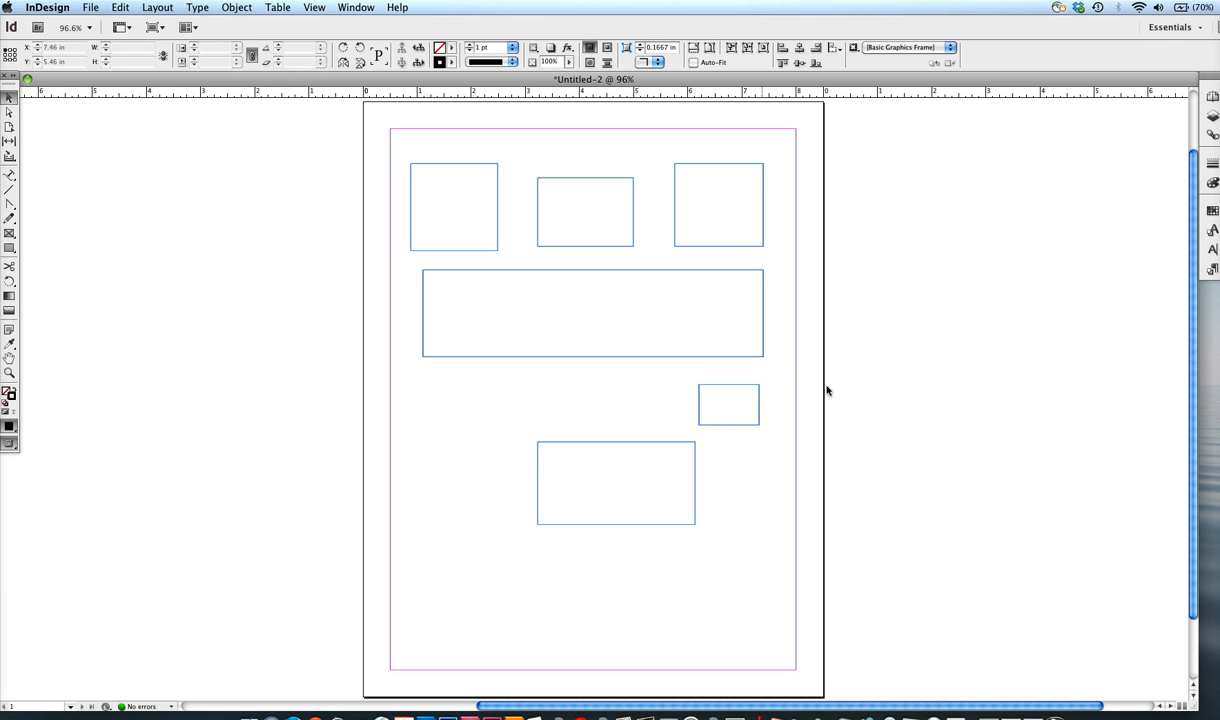
{"action": "left_click", "coordinate": [752, 386]}
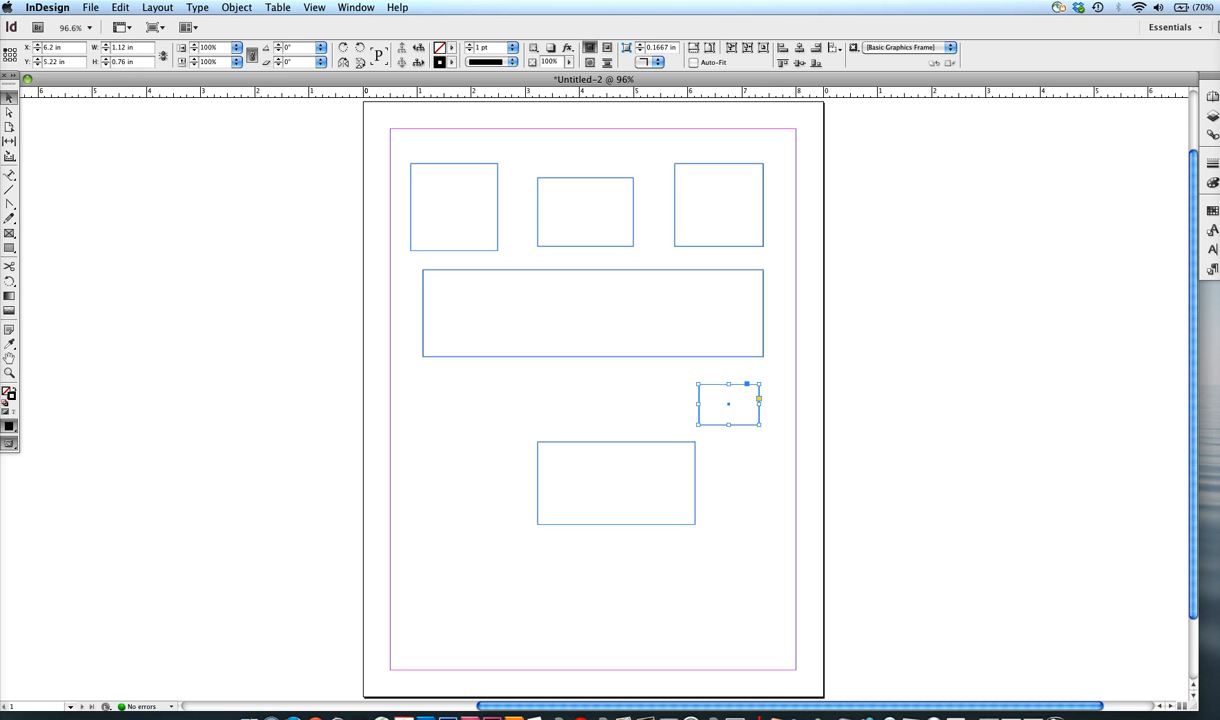
{"action": "key", "text": "Tab"}
{"action": "key", "text": "Tab"}
Draw an ellipse about 1.85 by 1.12 in below the left end of the wide rectangle with the Ellipse tool.
{"action": "left_click_drag", "start_coordinate": [10, 248], "coordinate": [40, 255]}
{"action": "left_click_drag", "start_coordinate": [412, 410], "coordinate": [511, 468]}
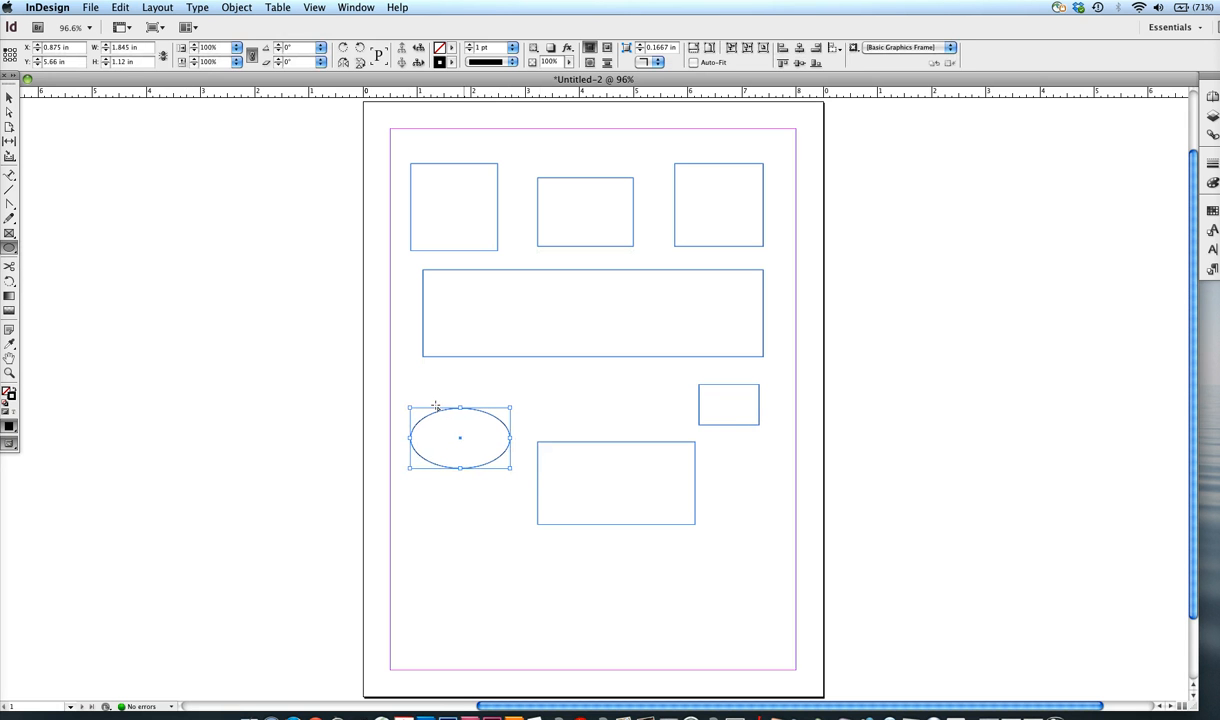